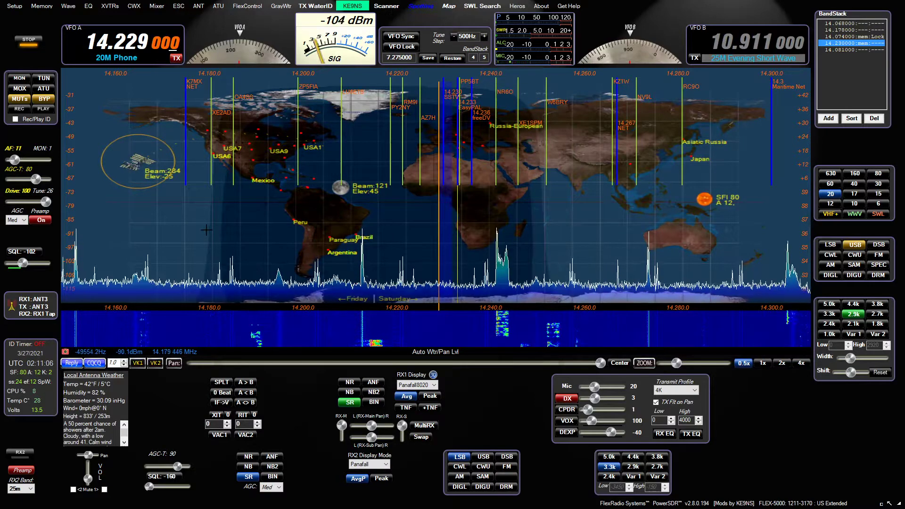
# Step: Review the HTTP server and knob controller options on the User Interface page of the General setup, and close it
pyautogui.click(14, 6)
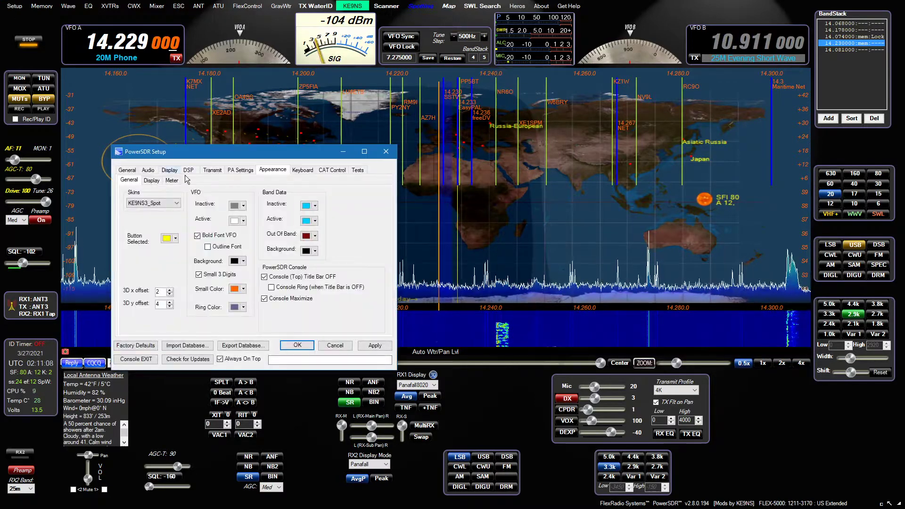
pyautogui.click(128, 171)
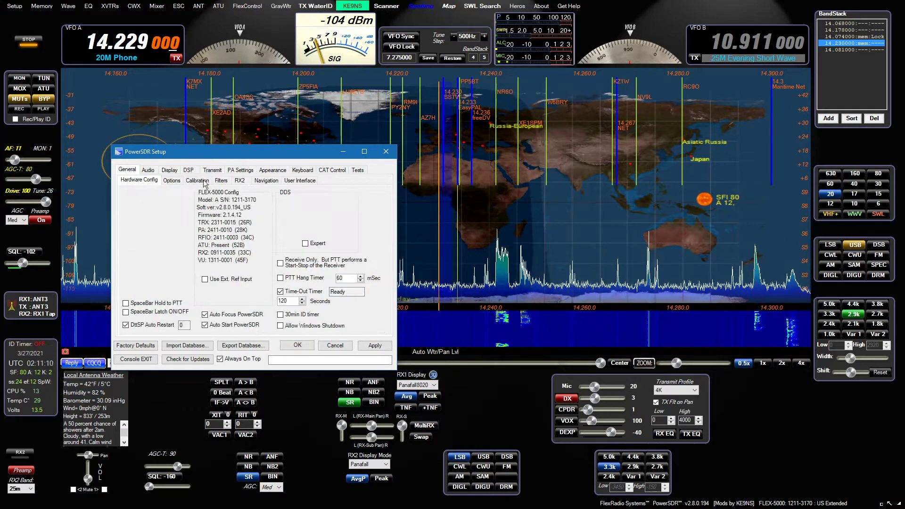
pyautogui.click(298, 180)
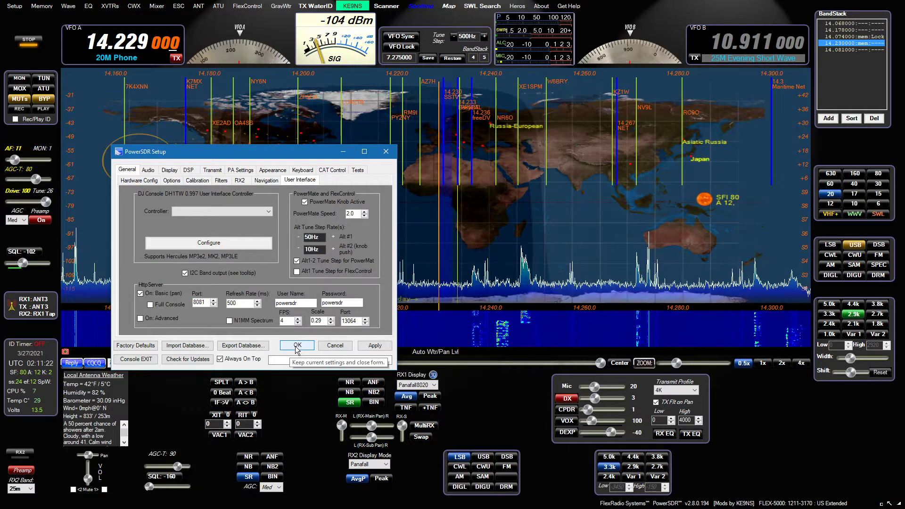
pyautogui.click(297, 346)
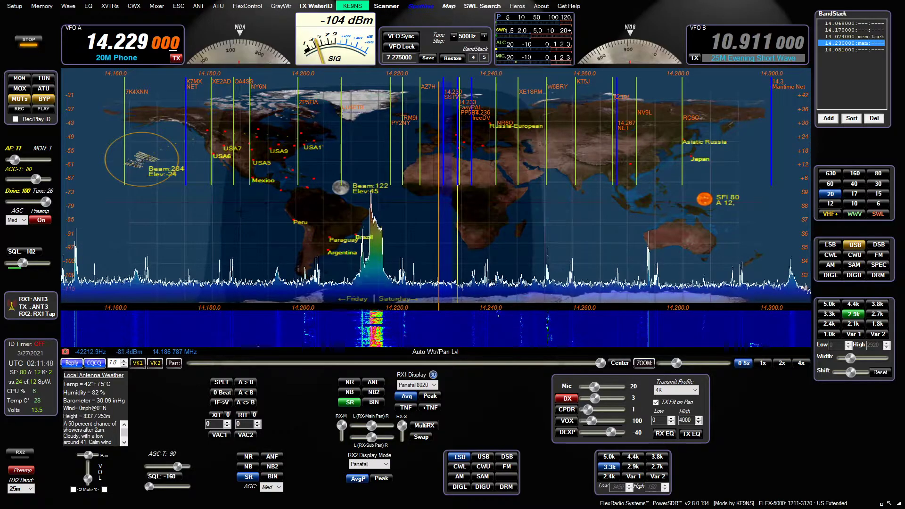
# Step: Open the Scanner and switch to the 40 m band and back to 20 m to compare the scan edges
pyautogui.click(387, 6)
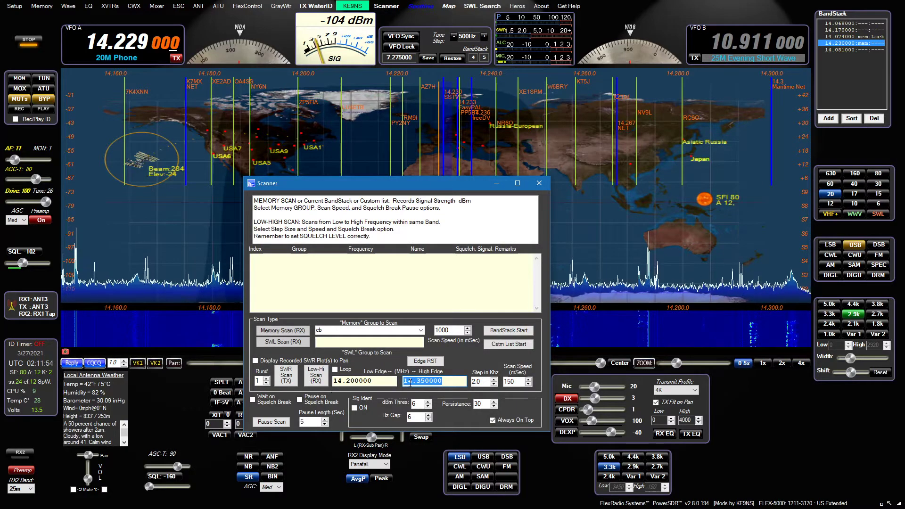
pyautogui.click(878, 215)
pyautogui.click(854, 184)
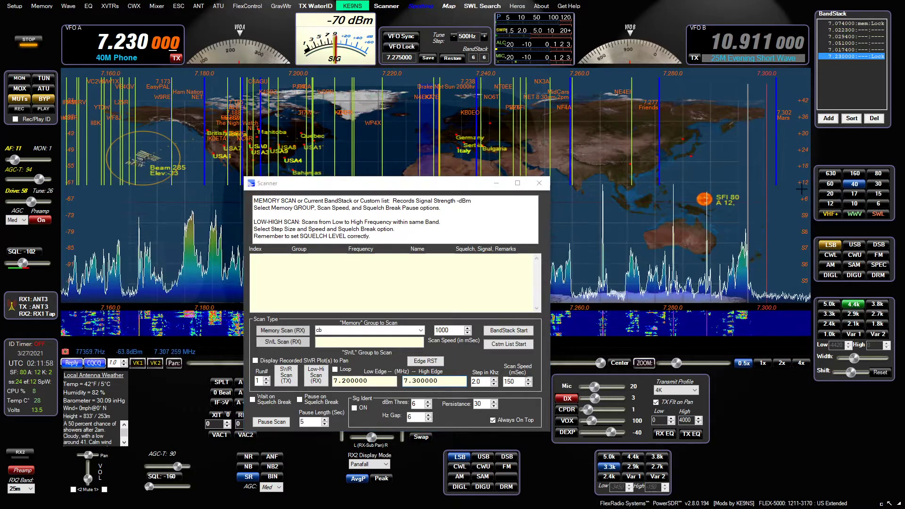
pyautogui.click(831, 194)
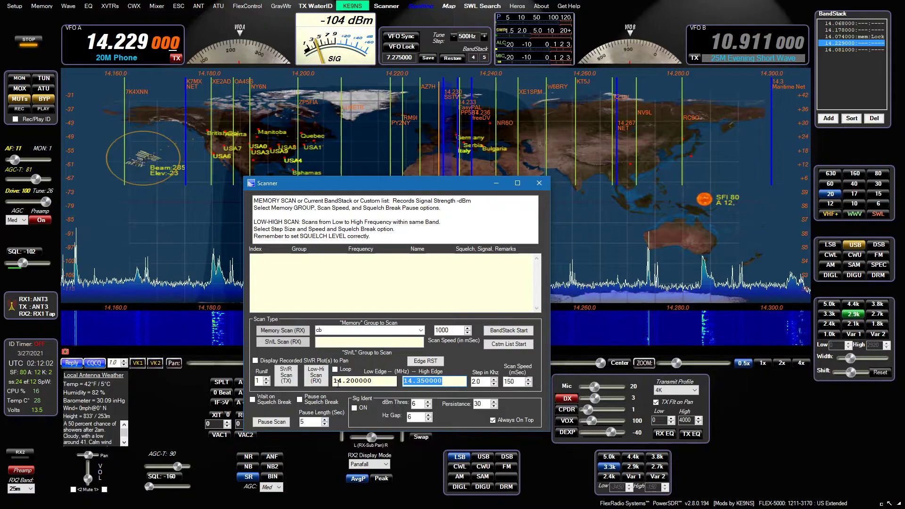
# Step: Set the scanner's low edge for the 20 m band to 14.170000 MHz and close the Scanner
pyautogui.moveTo(349, 382); pyautogui.dragTo(356, 381)
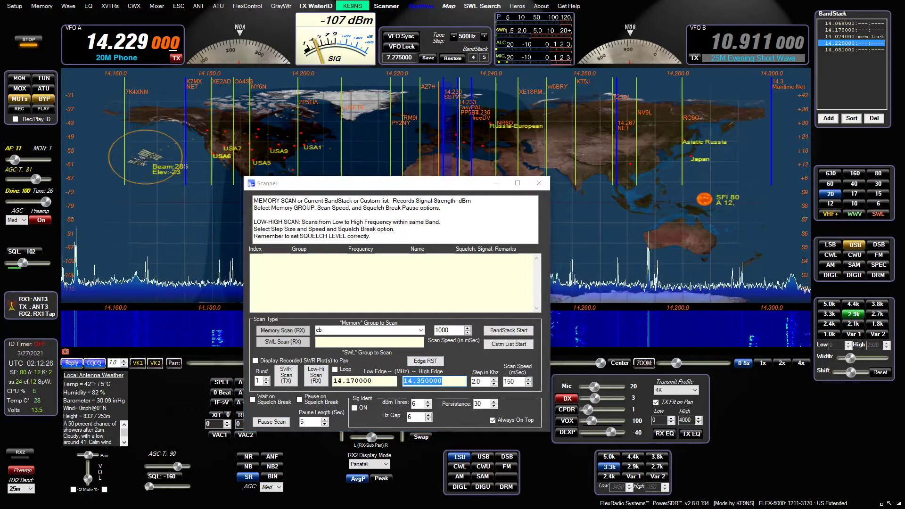
pyautogui.click(229, 435)
pyautogui.click(275, 424)
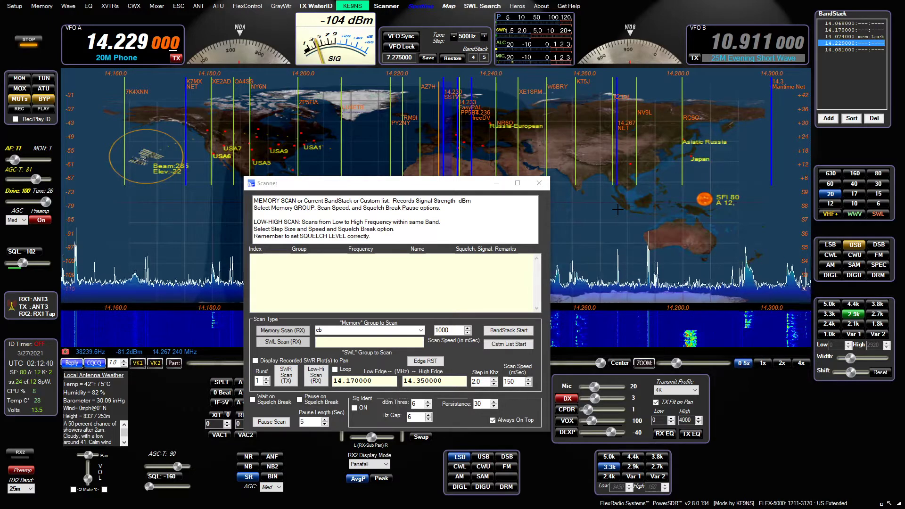
pyautogui.press('Tab')
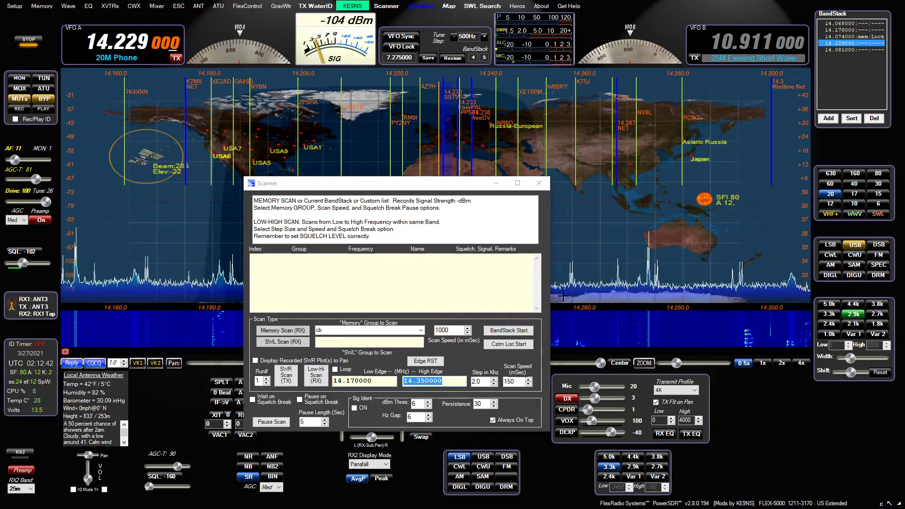
pyautogui.click(466, 381)
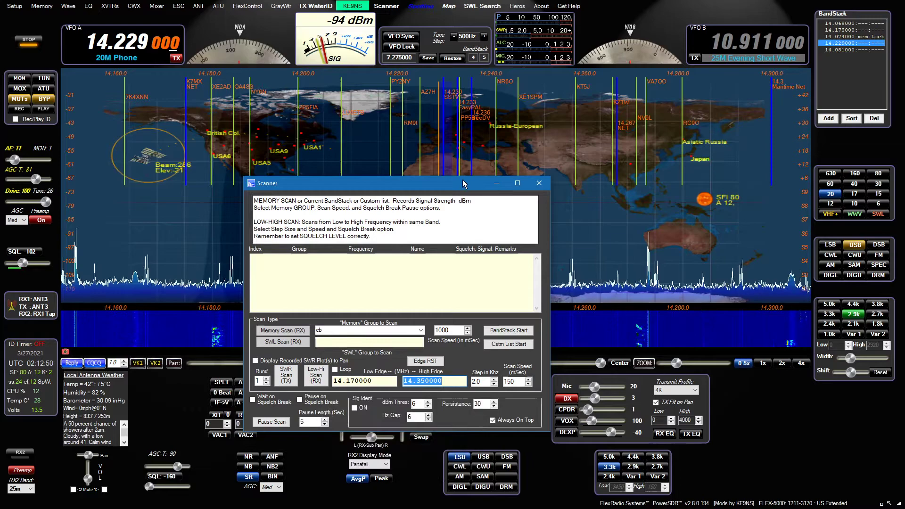
pyautogui.click(538, 183)
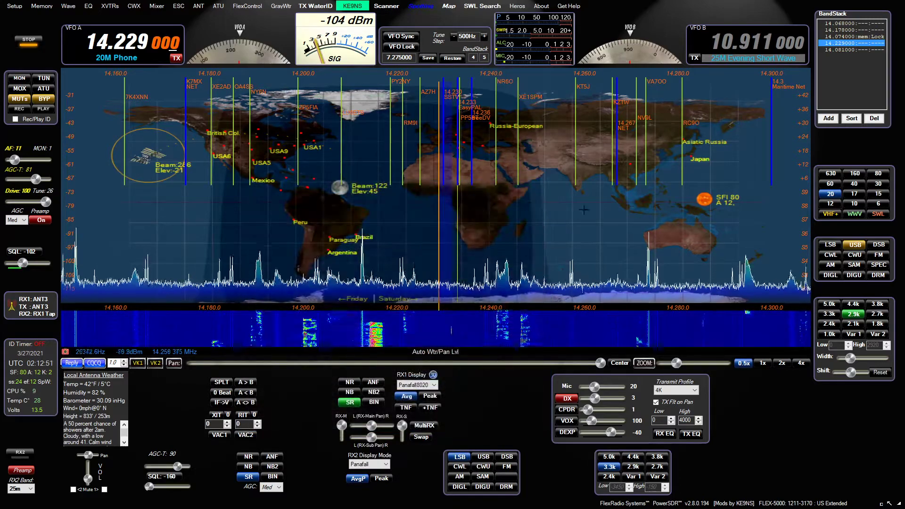
# Step: Try switching the 1750 Hz tone on and off in FM mode, and return the receiver to USB
pyautogui.click(879, 255)
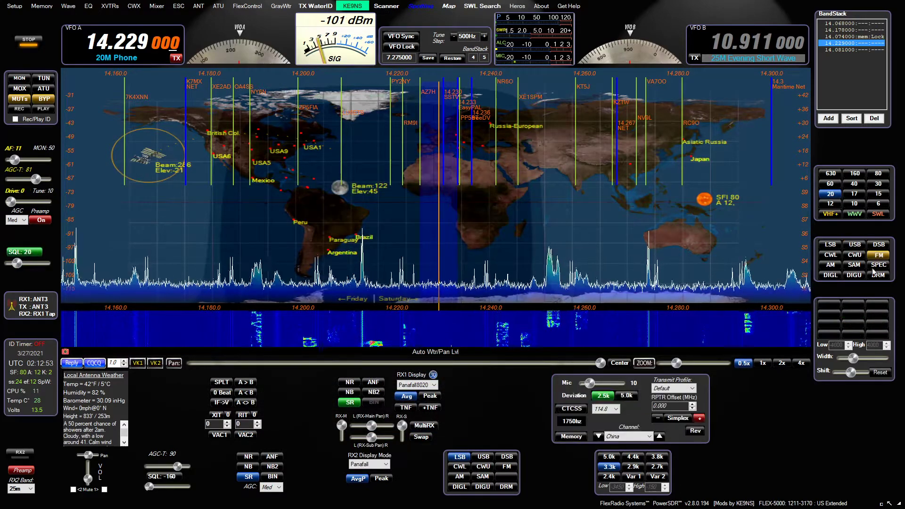
pyautogui.click(575, 423)
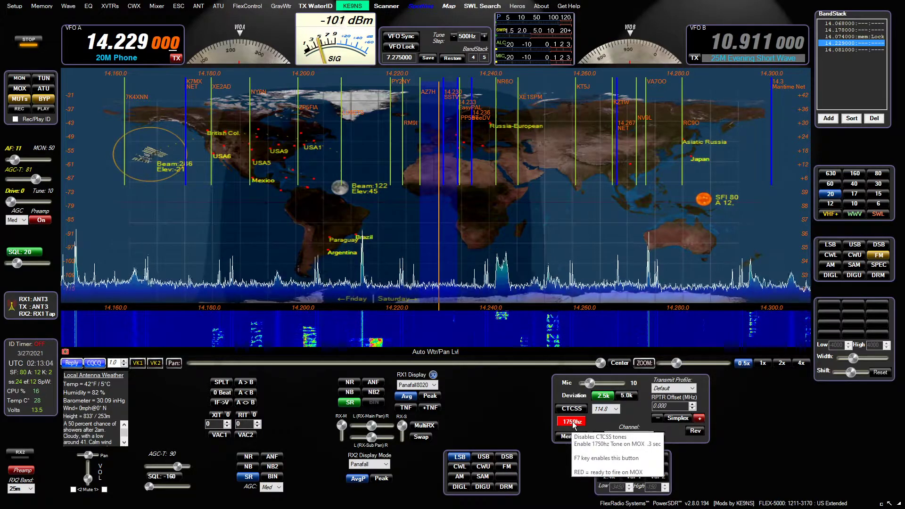
pyautogui.click(574, 423)
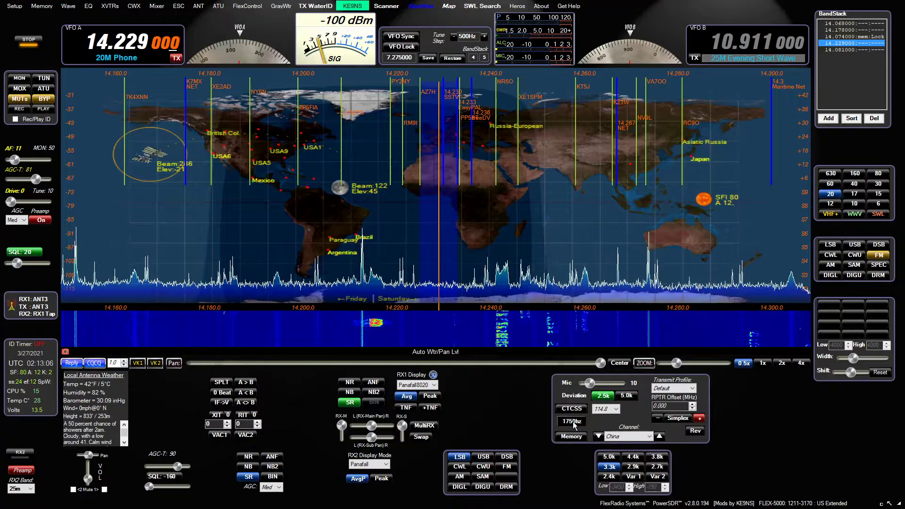
pyautogui.click(852, 245)
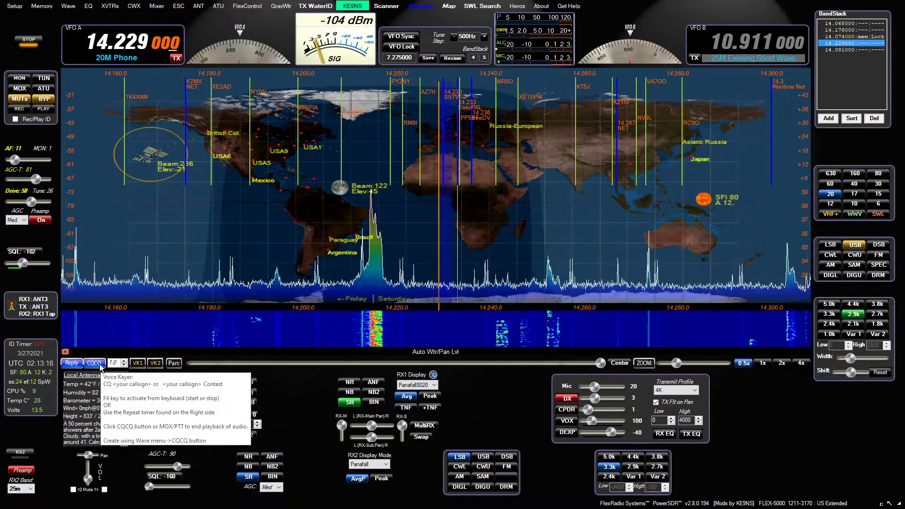
# Step: Open the wave file controls and review the options for creating special QuickAudio voice keyer files
pyautogui.click(69, 6)
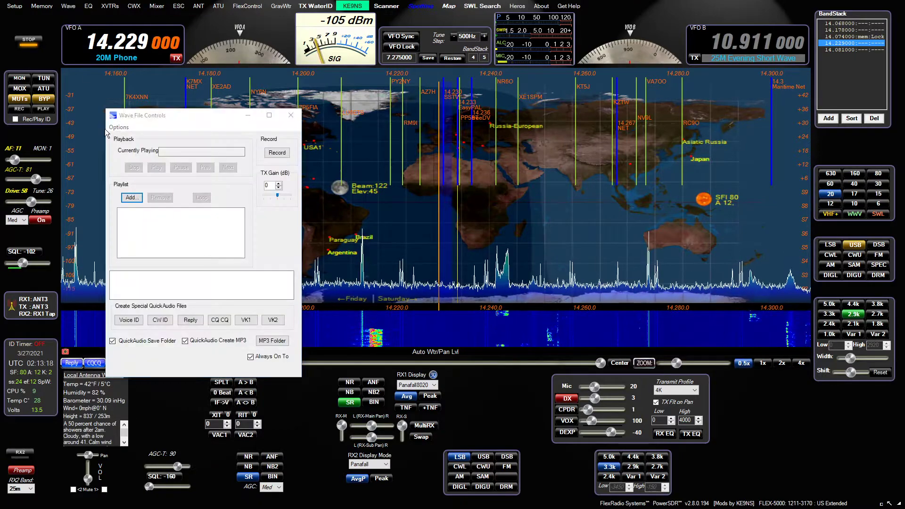
pyautogui.moveTo(148, 117); pyautogui.dragTo(162, 114)
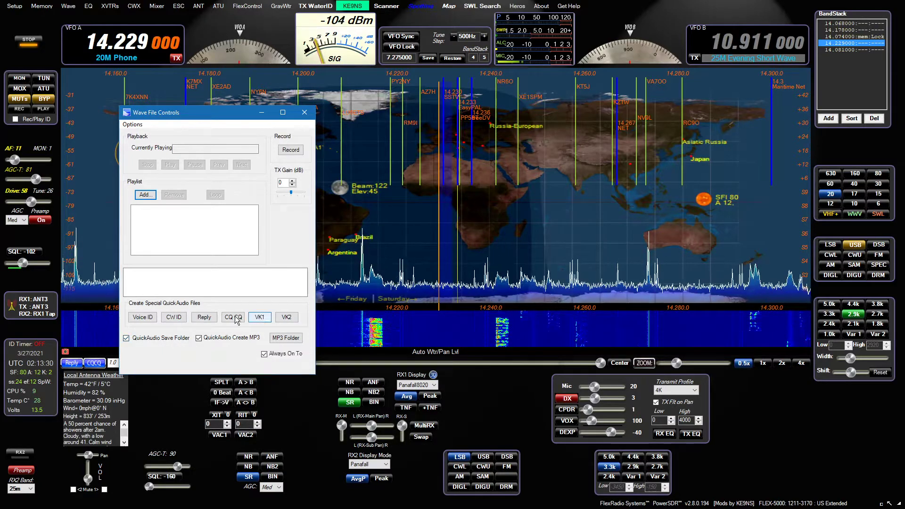
pyautogui.click(148, 368)
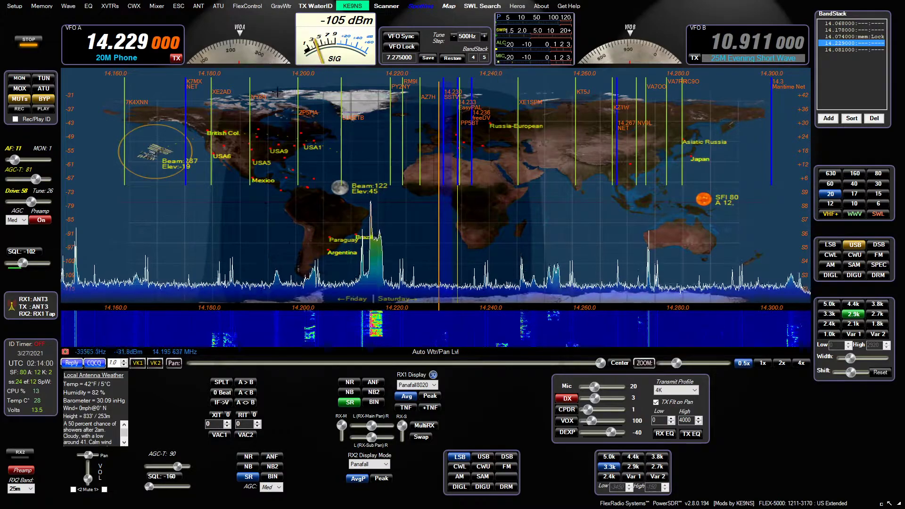
# Step: Retune VFO A to 14.218500 MHz on the 20 m band
pyautogui.moveTo(272, 235); pyautogui.dragTo(238, 235)
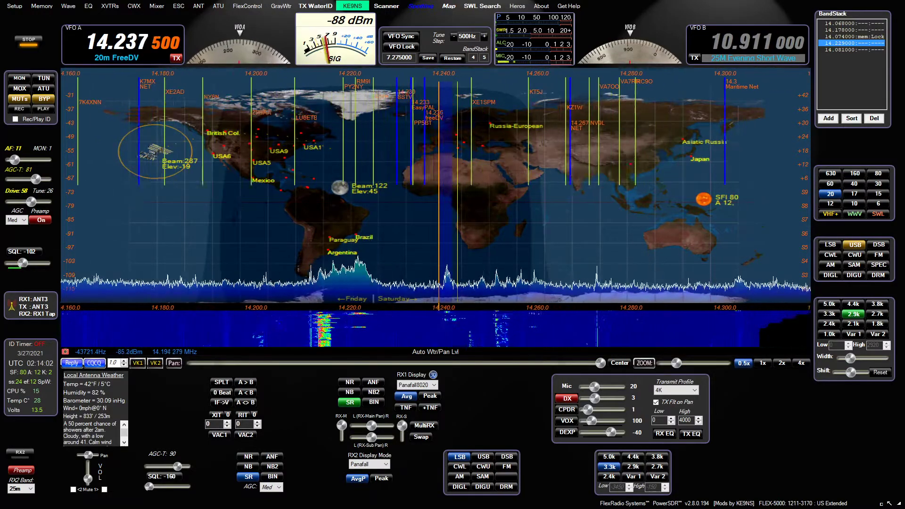
pyautogui.scroll(-20, 233, 219)
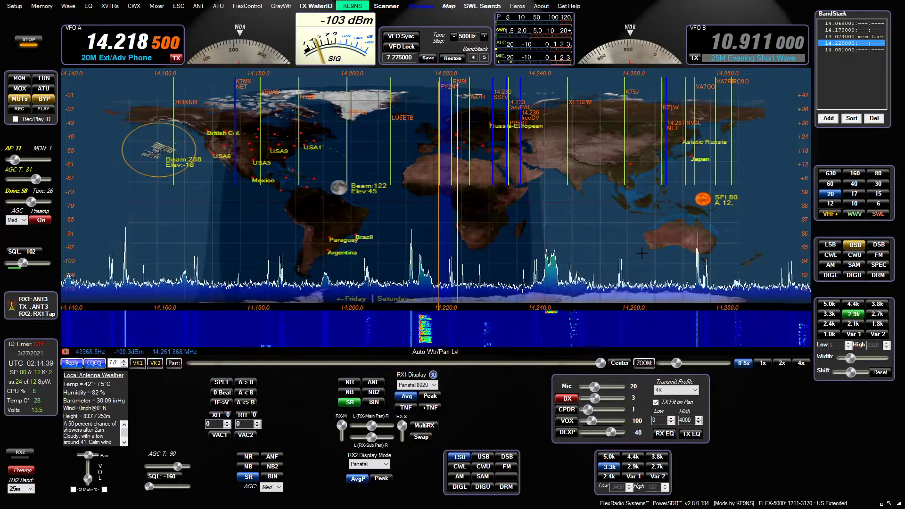
# Step: Hide the world map, and show RX1 as Panafall with an adjusted split between panadapter and waterfall
pyautogui.click(450, 9)
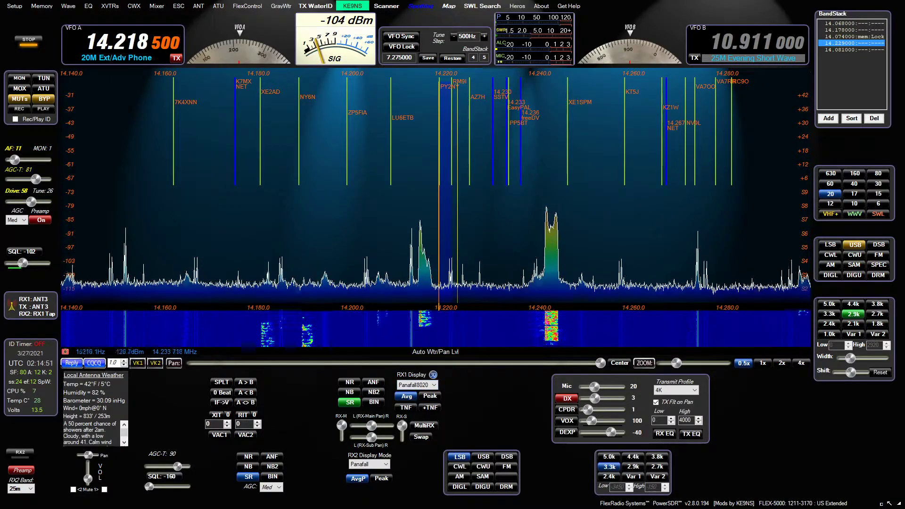
pyautogui.click(432, 385)
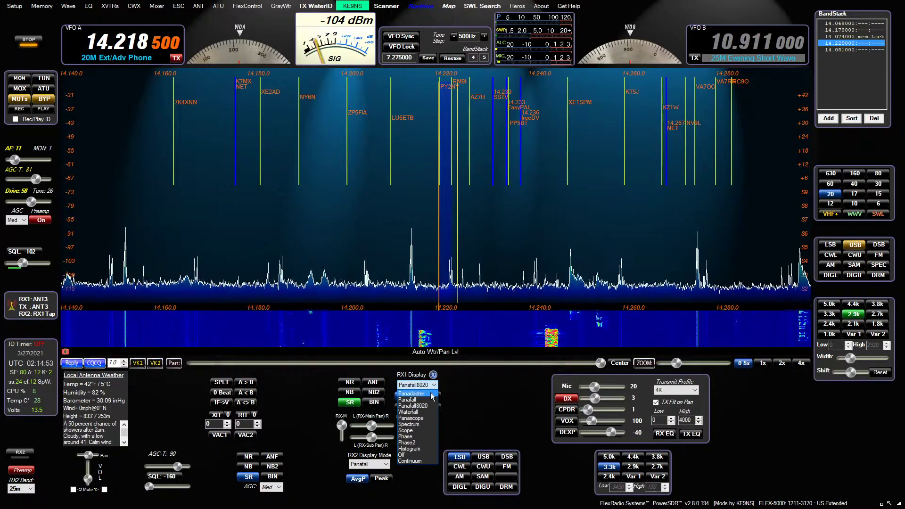
pyautogui.click(417, 400)
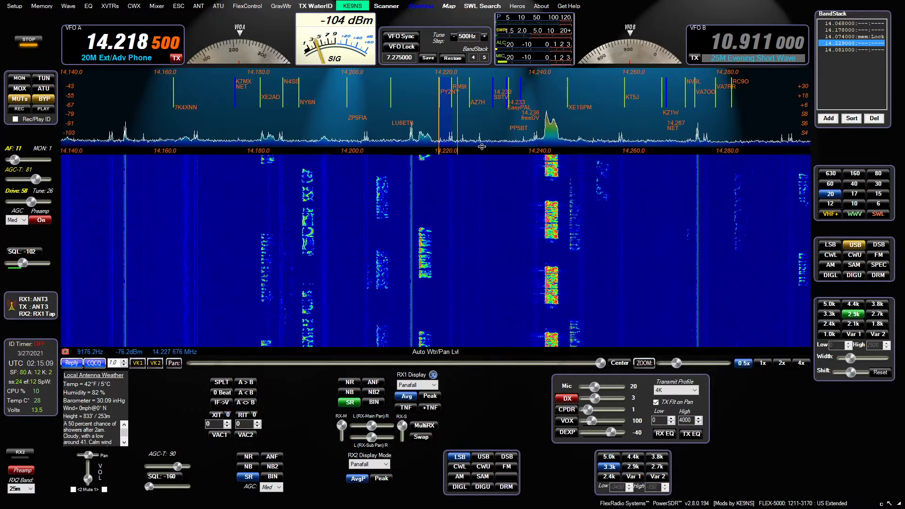
pyautogui.moveTo(482, 146); pyautogui.dragTo(480, 215)
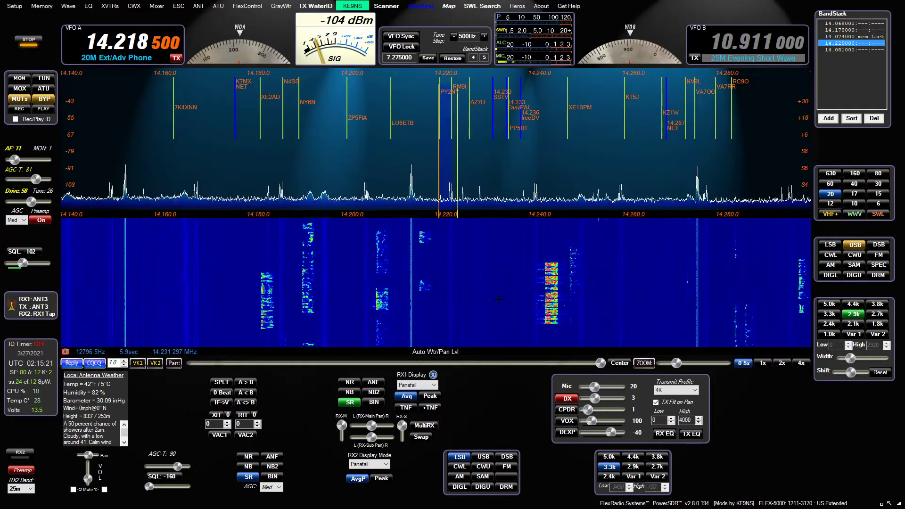
pyautogui.moveTo(481, 215); pyautogui.dragTo(483, 180)
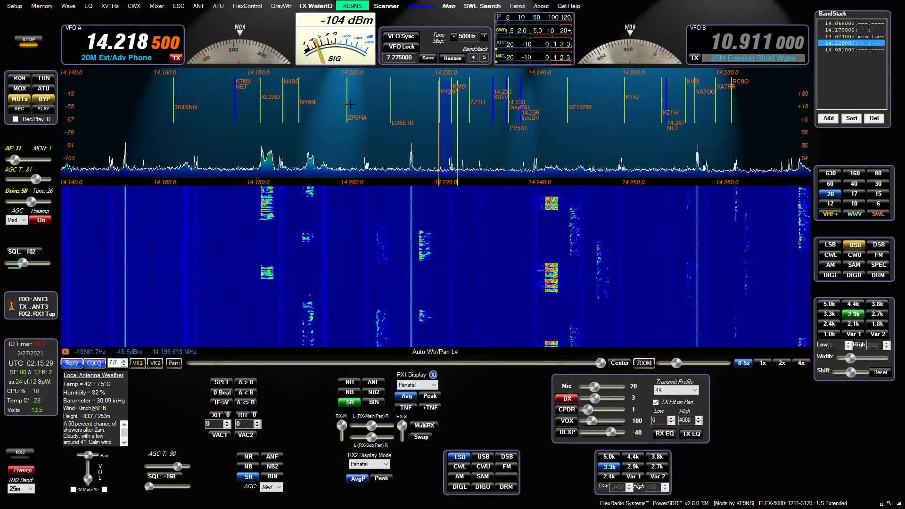
# Step: Return the RX1 display to Panafall8020 and show the world map behind the panadapter again
pyautogui.click(417, 385)
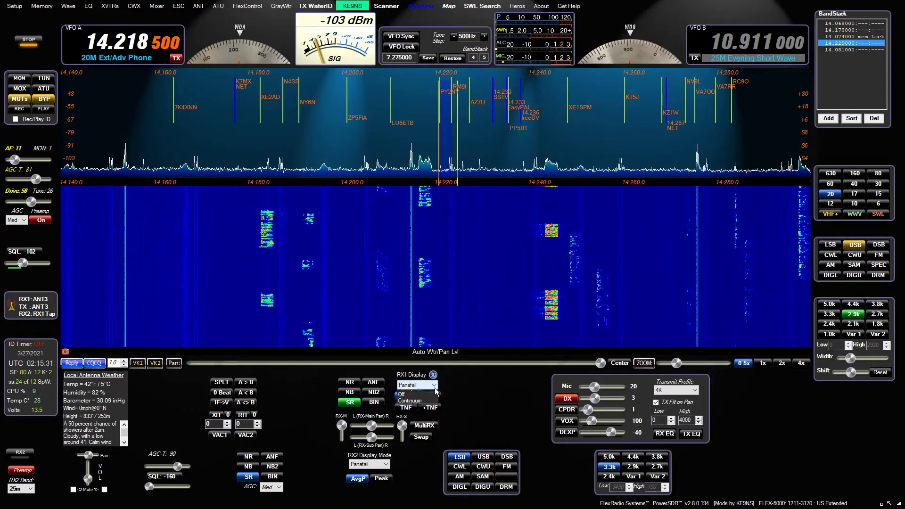
pyautogui.click(434, 406)
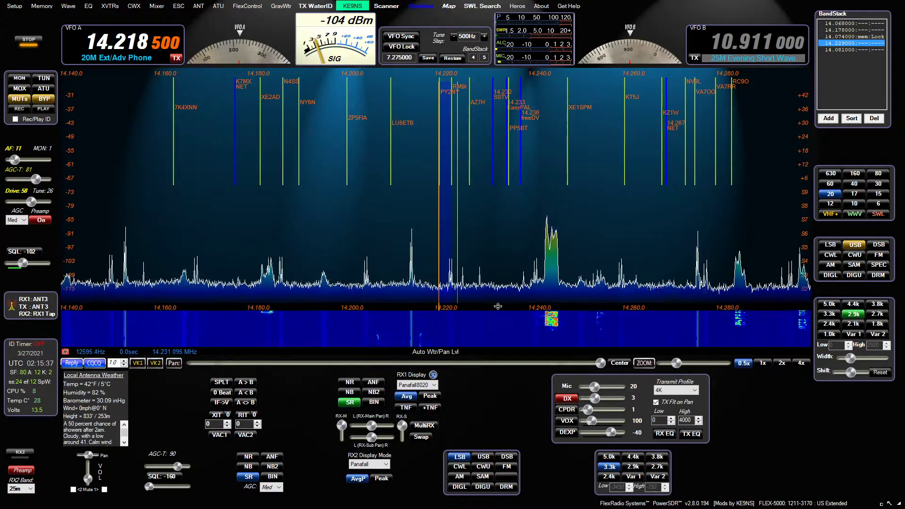
pyautogui.click(448, 6)
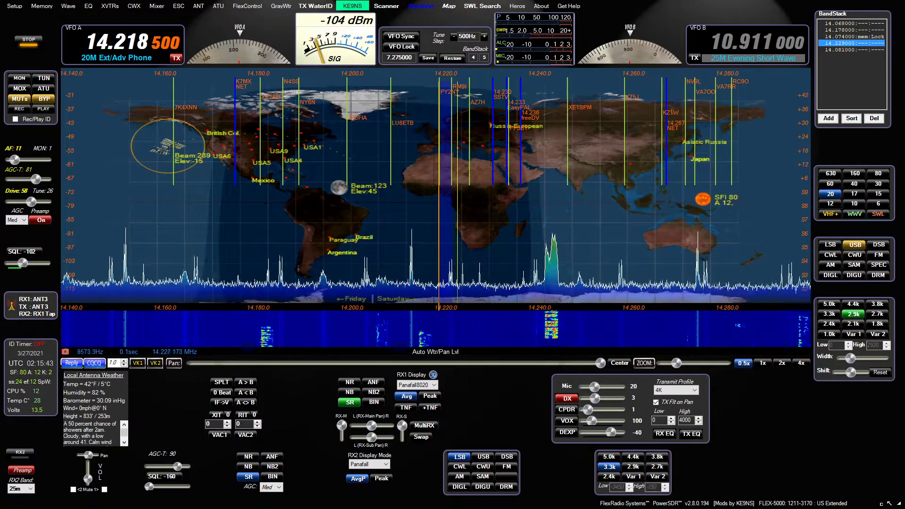
# Step: Enlarge the panadapter slightly over the waterfall and shift its dBm scale downward
pyautogui.moveTo(475, 307); pyautogui.dragTo(485, 321)
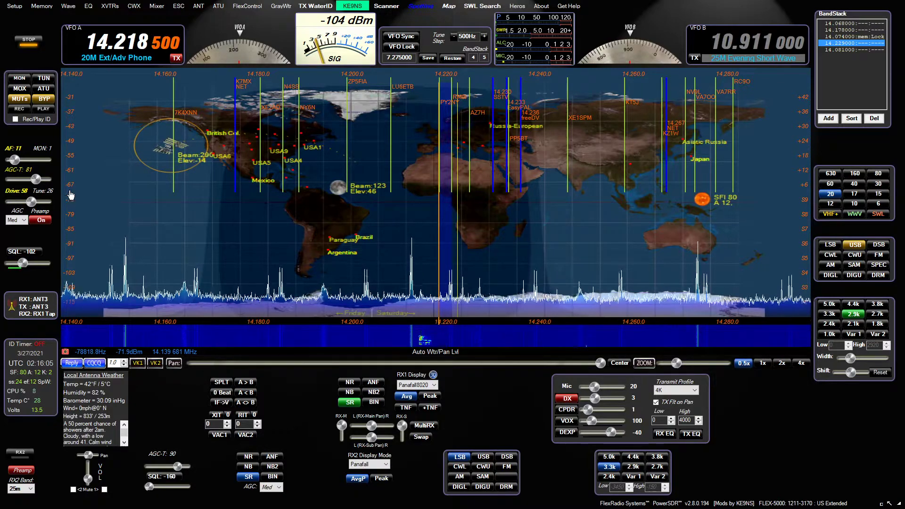
pyautogui.moveTo(71, 195)
pyautogui.mouseDown()
pyautogui.moveTo(70, 208)
pyautogui.moveTo(76, 173)
pyautogui.moveTo(68, 231)
pyautogui.moveTo(68, 222)
pyautogui.mouseUp()
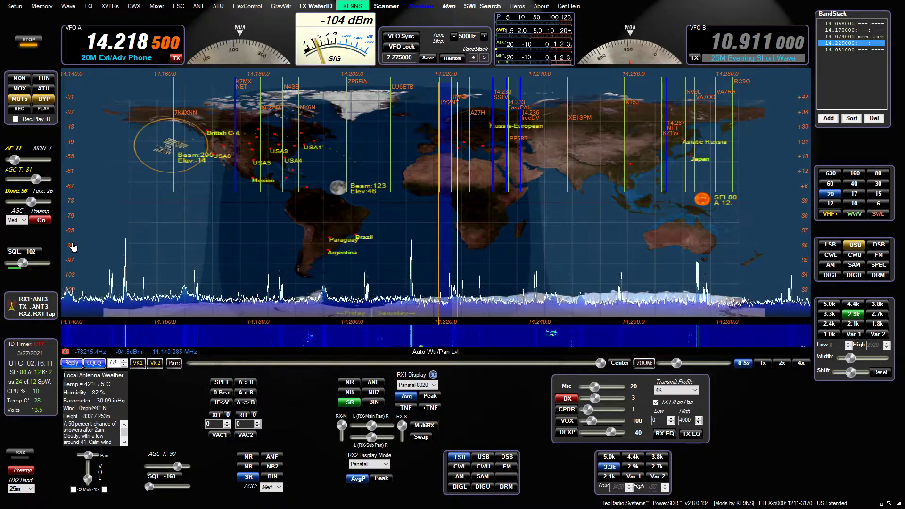
# Step: Examine the auto grid level, auto waterfall level and auto wtr/pan options in the Display setup, and cancel out
pyautogui.click(21, 7)
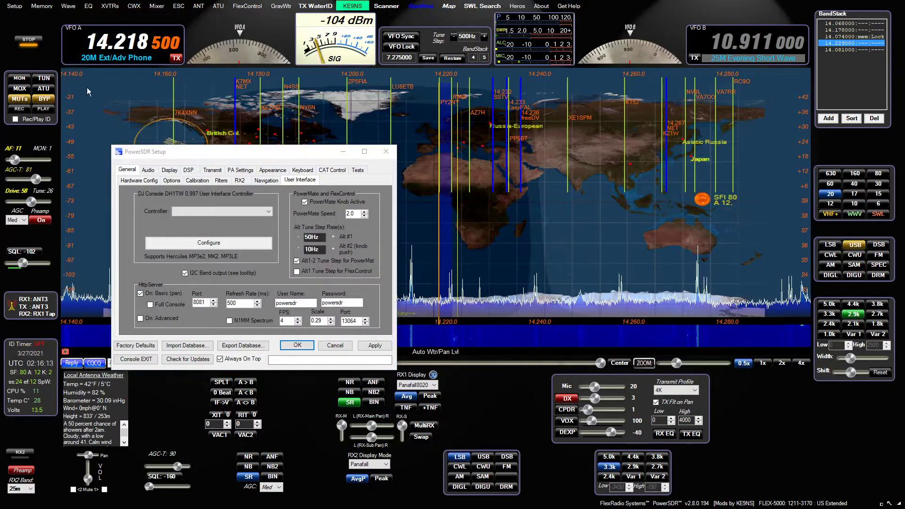
pyautogui.click(170, 170)
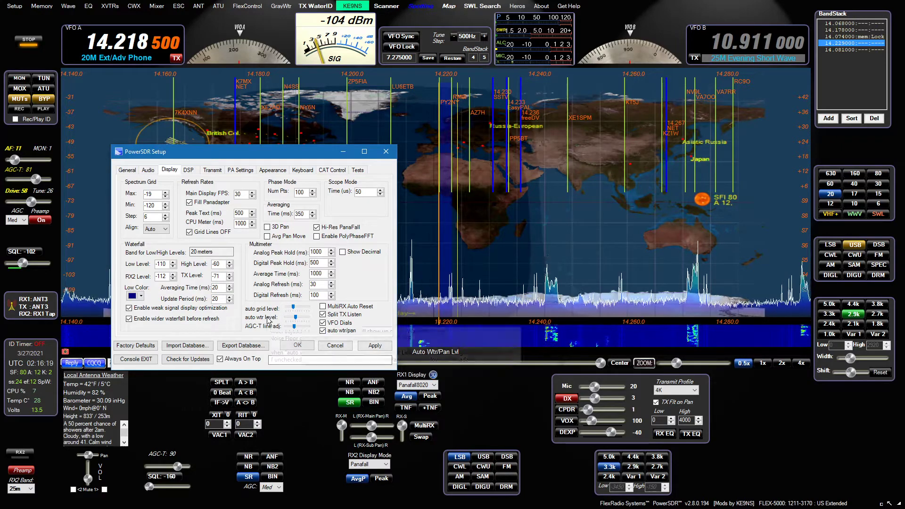
pyautogui.moveTo(272, 312)
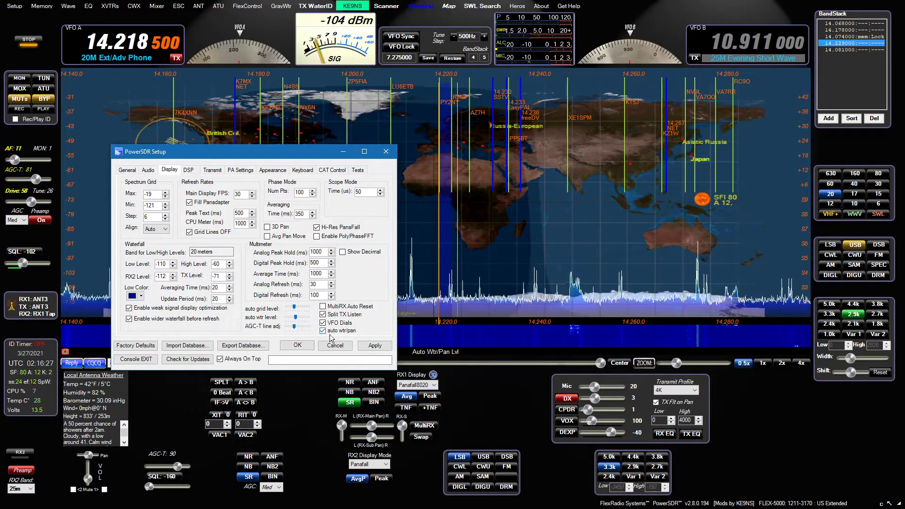
pyautogui.click(335, 345)
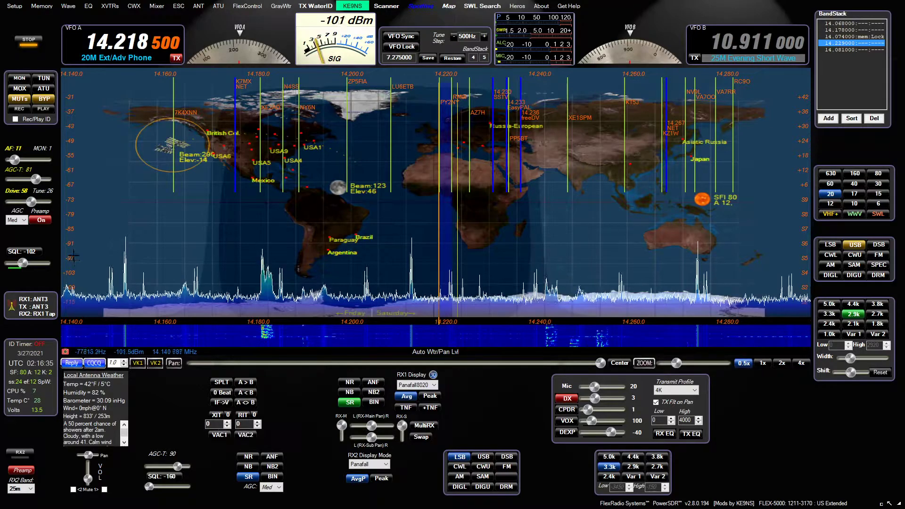
# Step: Readjust the level of the panadapter's dBm scale
pyautogui.moveTo(69, 246); pyautogui.dragTo(69, 258)
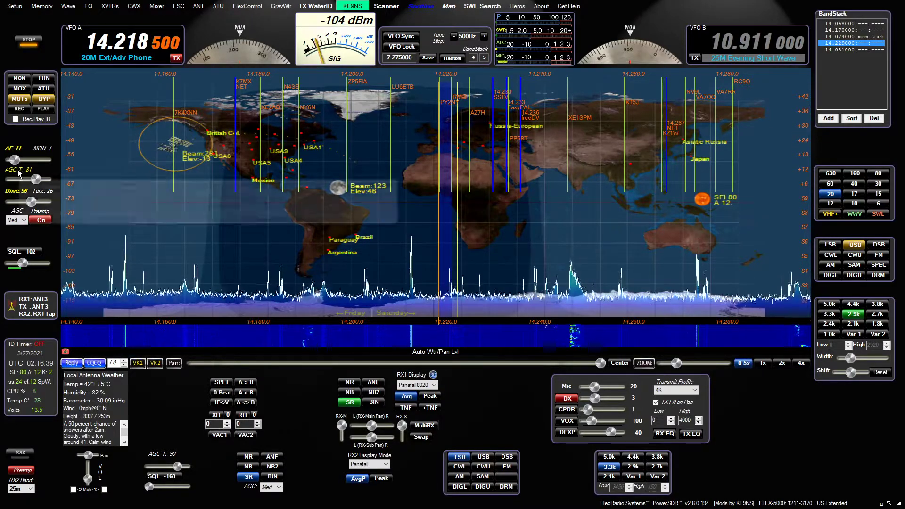
pyautogui.moveTo(18, 173)
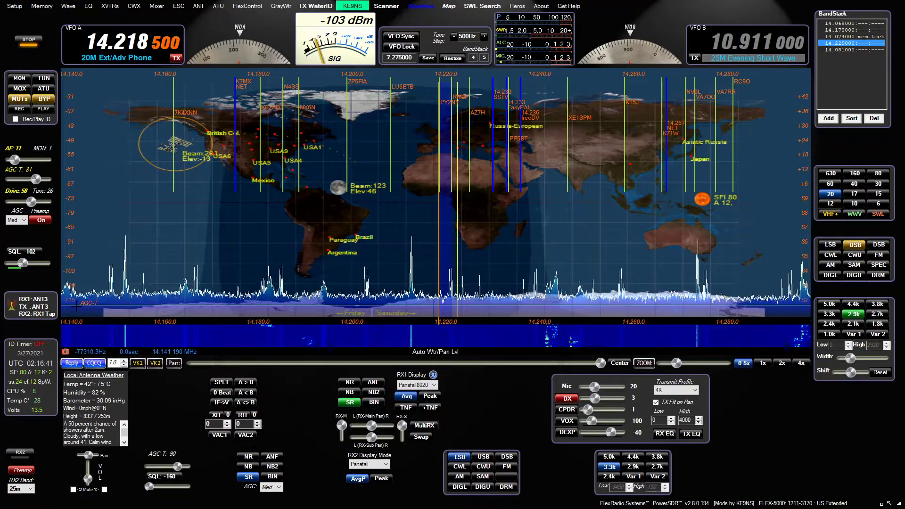